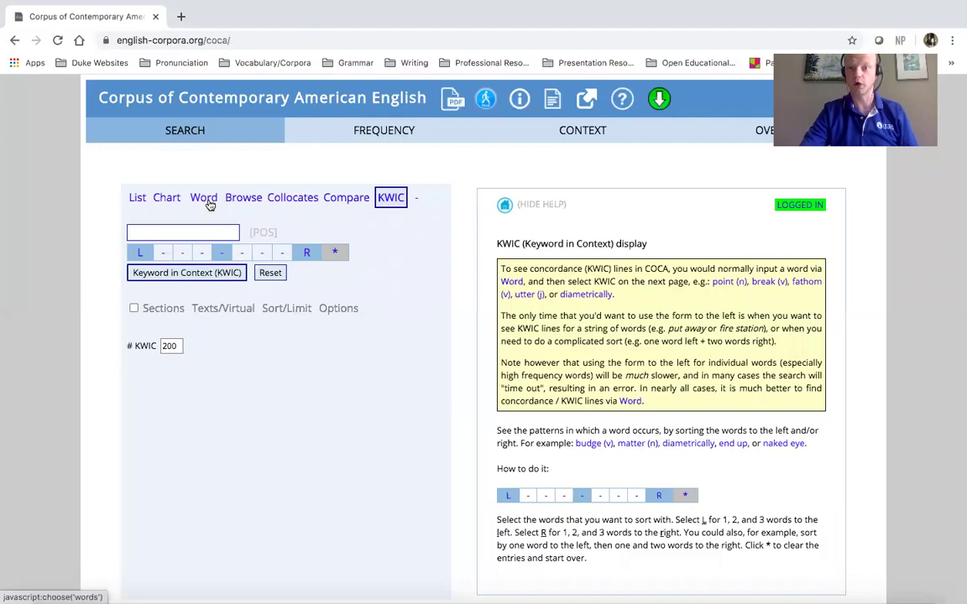
scroll(209, 204, "up", 10)
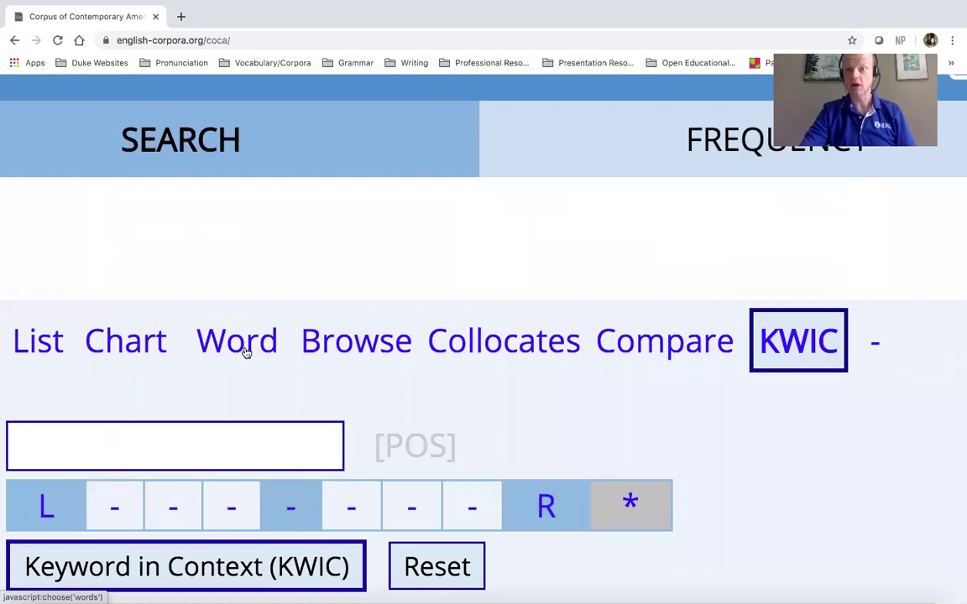
scroll(240, 355, "down", 10)
left_click(144, 235)
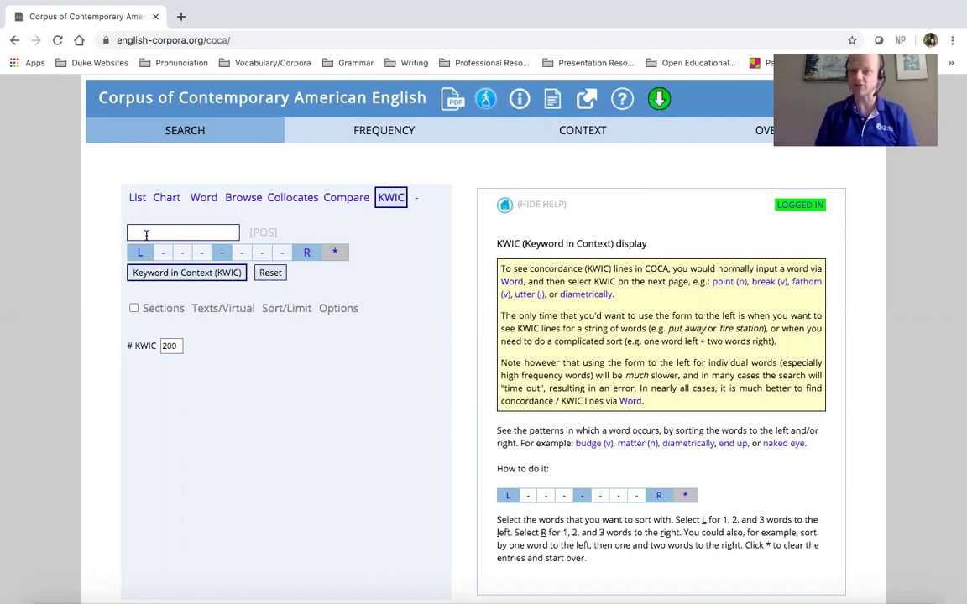
left_click(146, 235)
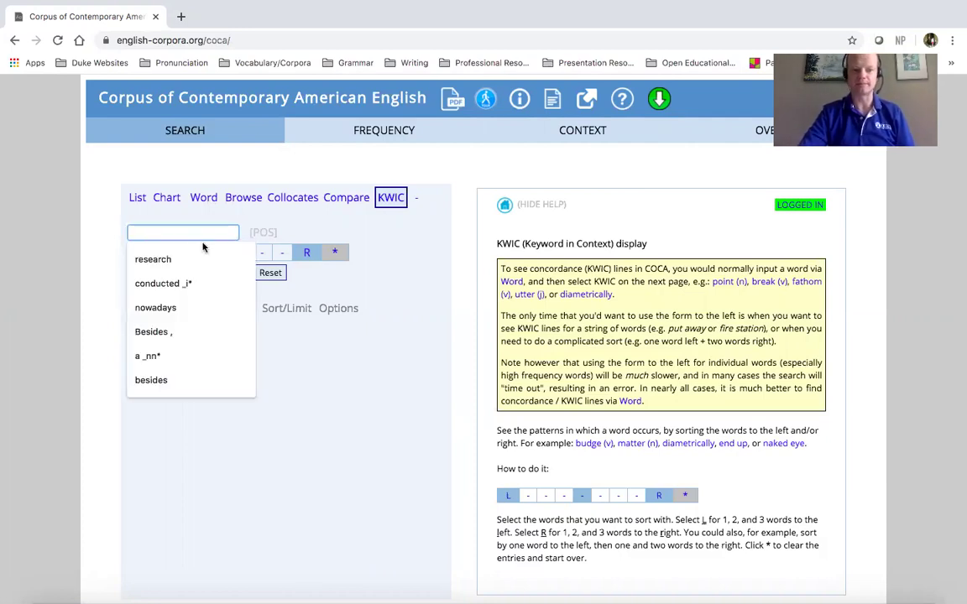
left_click(91, 227)
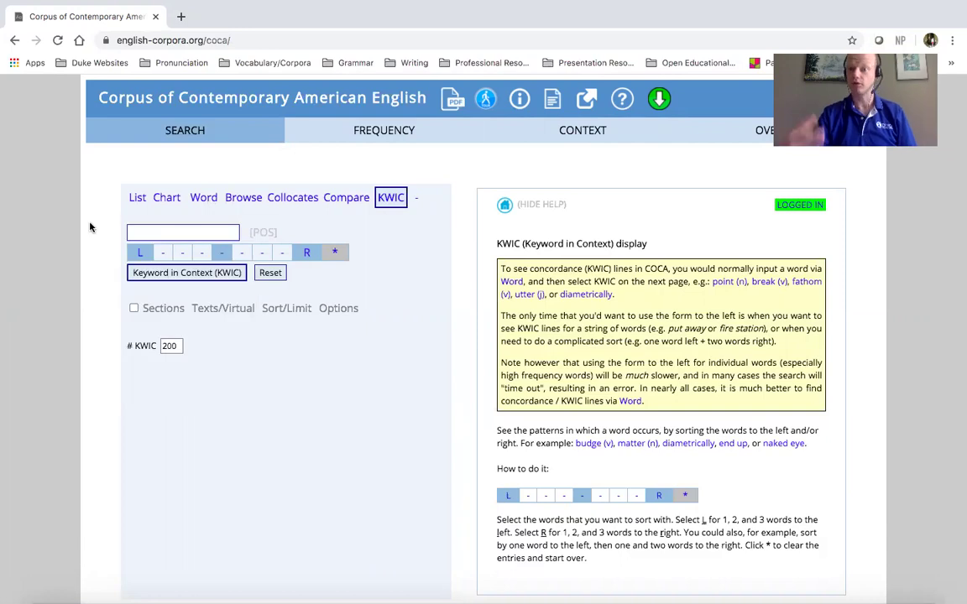
Step: Enter "in addition" as the phrase for the Keyword in Context search
left_click(145, 232)
type("in addition")
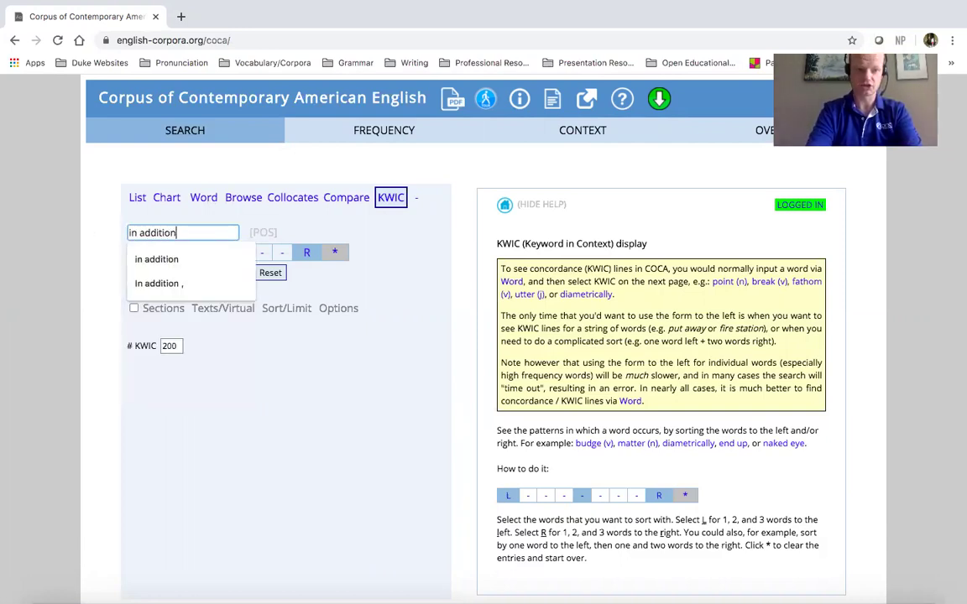
left_click(69, 210)
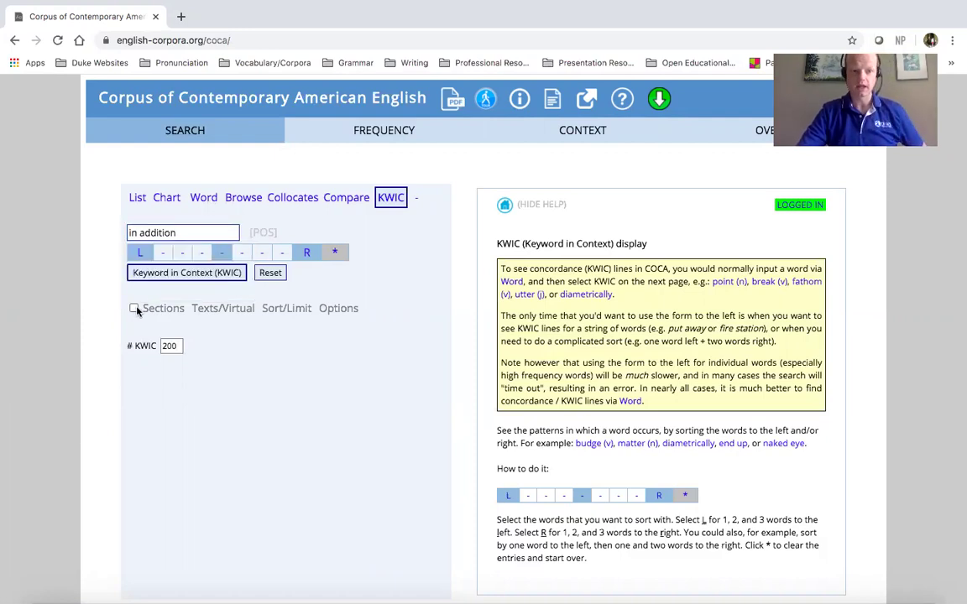
Step: Limit the first section selection to ACADEMIC and run the Keyword in Context search for "in addition"
left_click(160, 309)
scroll(172, 453, "down", 2)
left_click(168, 408)
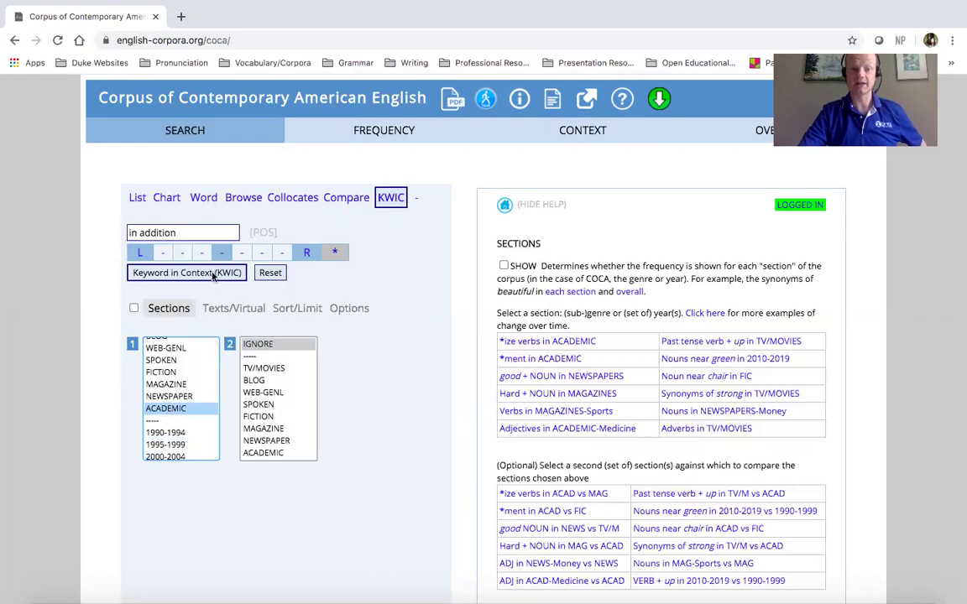
left_click(192, 251)
left_click(212, 275)
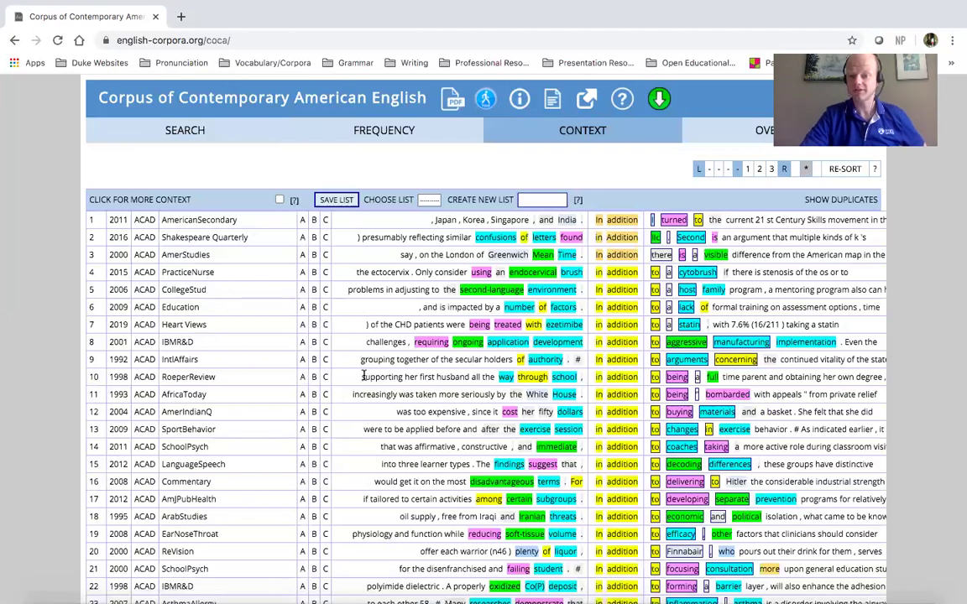
Step: Examine the academic concordance lines for "in addition", comparing the words and punctuation that precede and follow the phrase
scroll(387, 395, "right", 2)
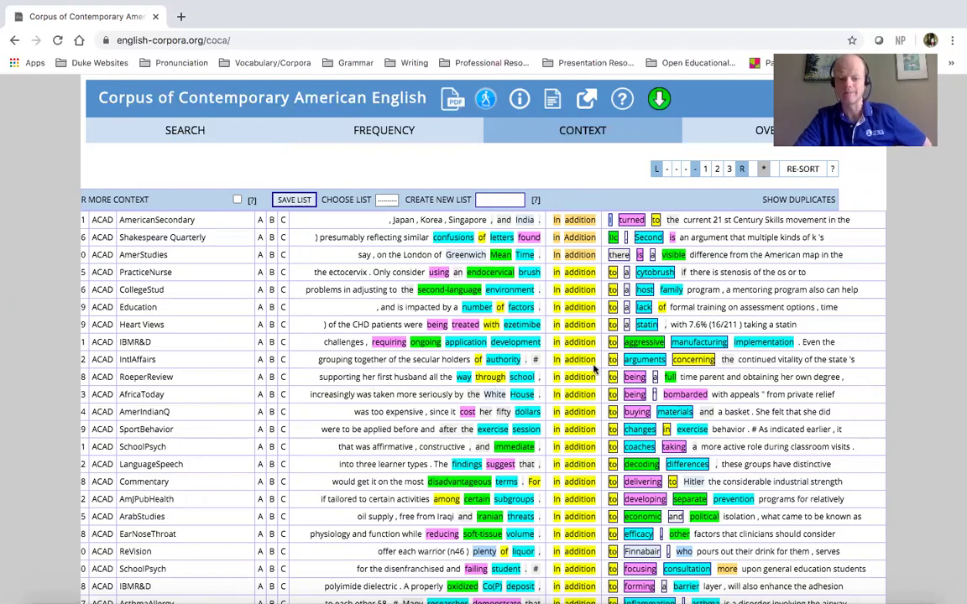
scroll(574, 367, "down", 3)
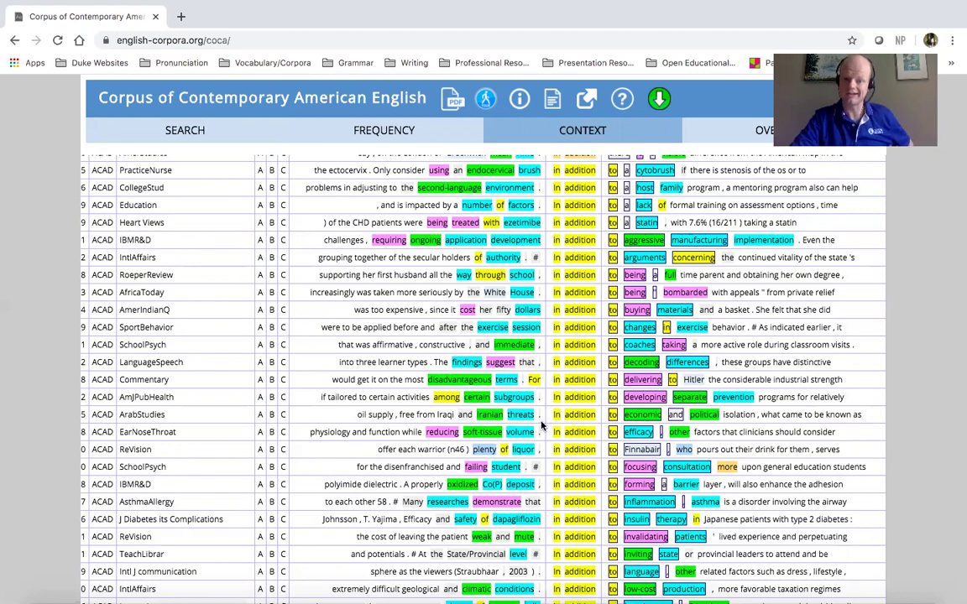
scroll(541, 426, "down", 3)
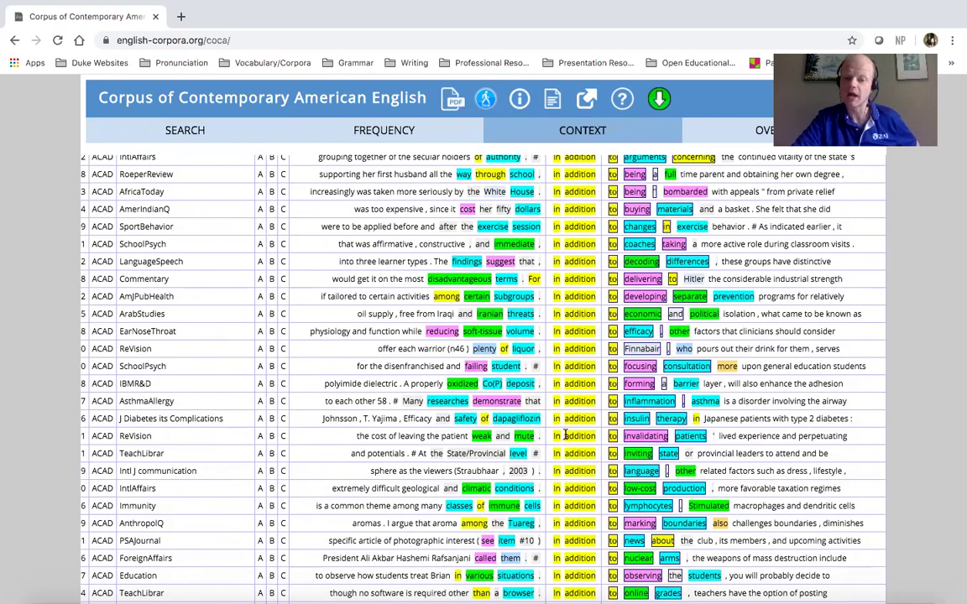
scroll(554, 441, "down", 3)
scroll(567, 438, "down", 3)
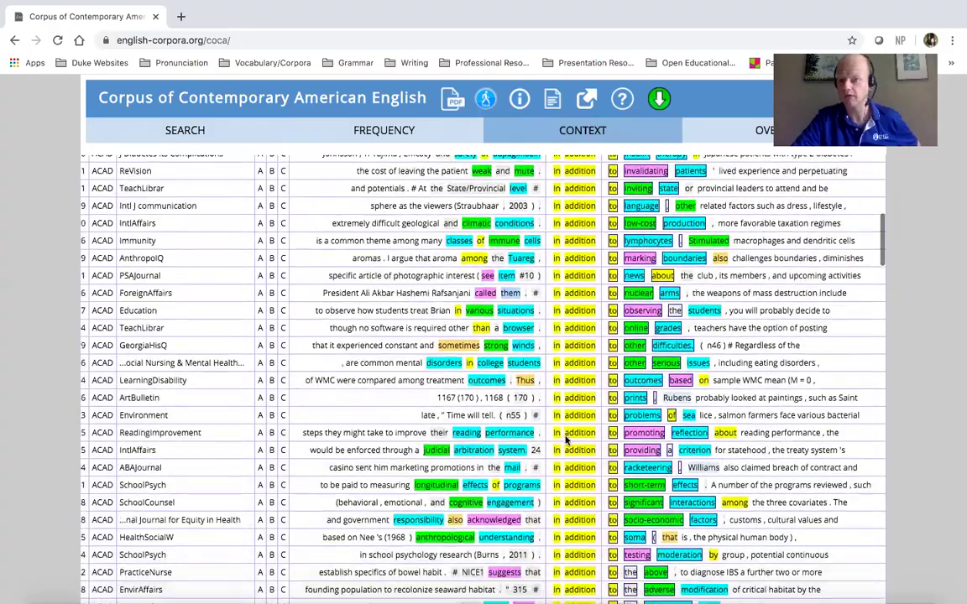
scroll(567, 438, "down", 6)
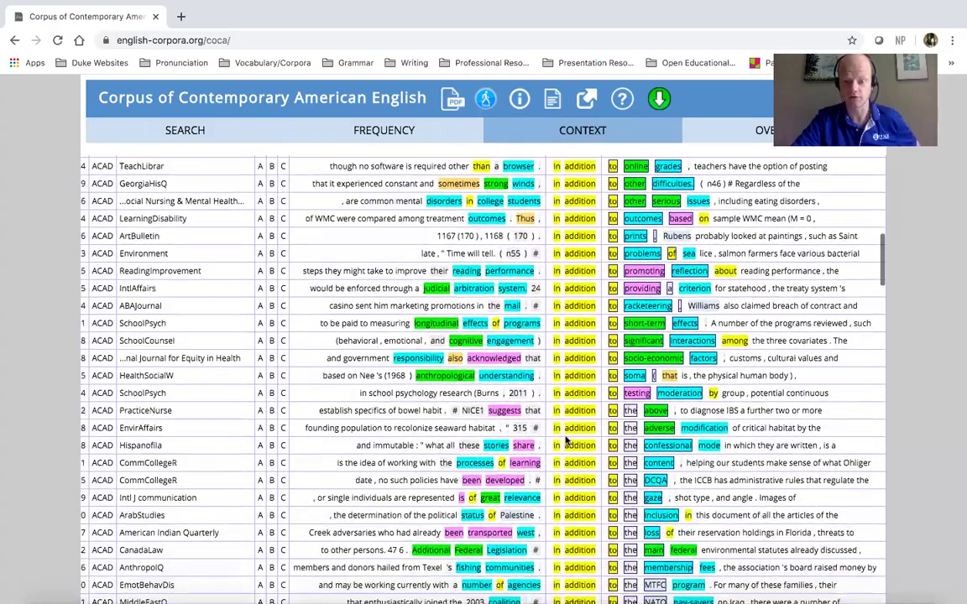
scroll(566, 439, "down", 7)
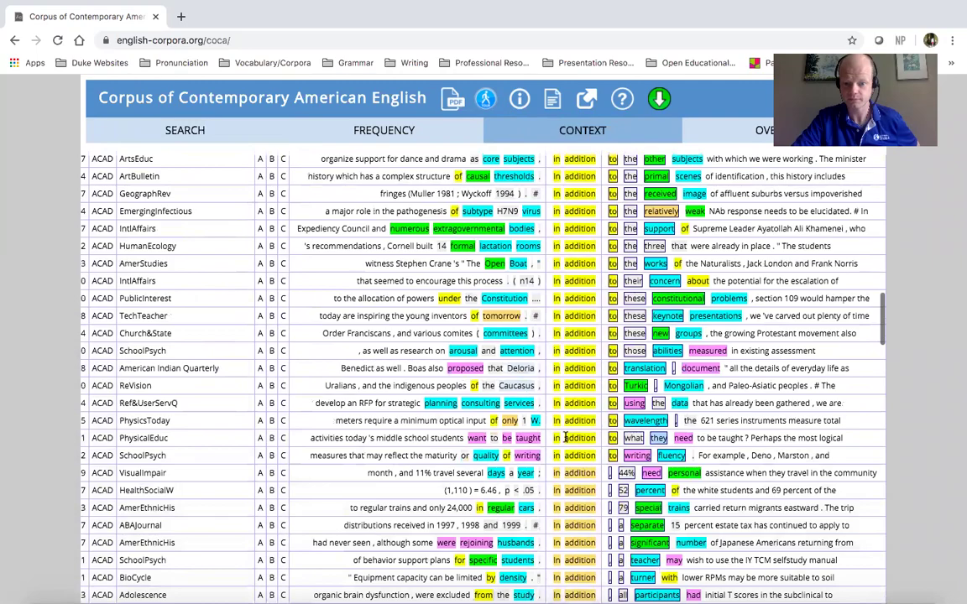
scroll(567, 438, "down", 4)
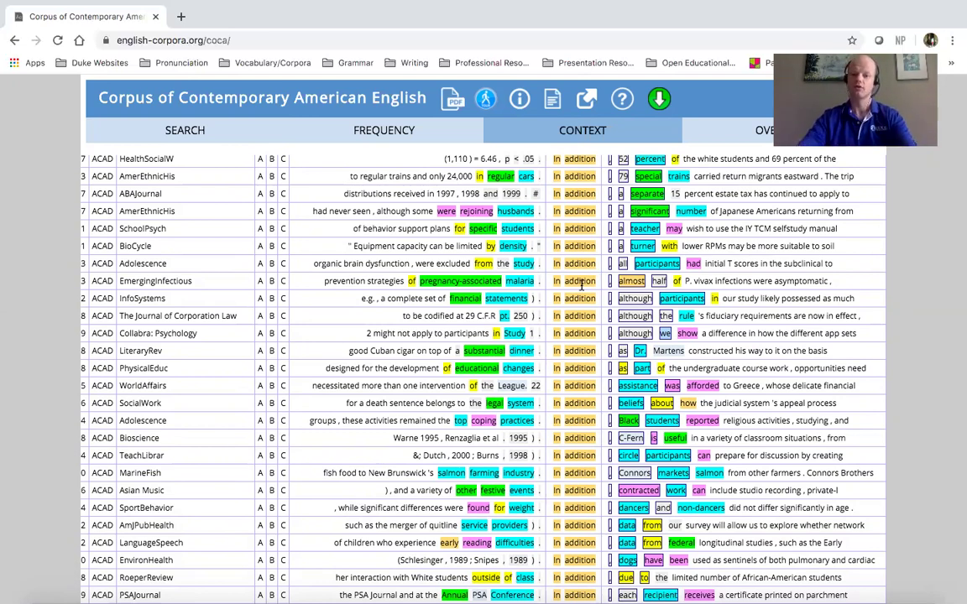
scroll(556, 285, "down", 1)
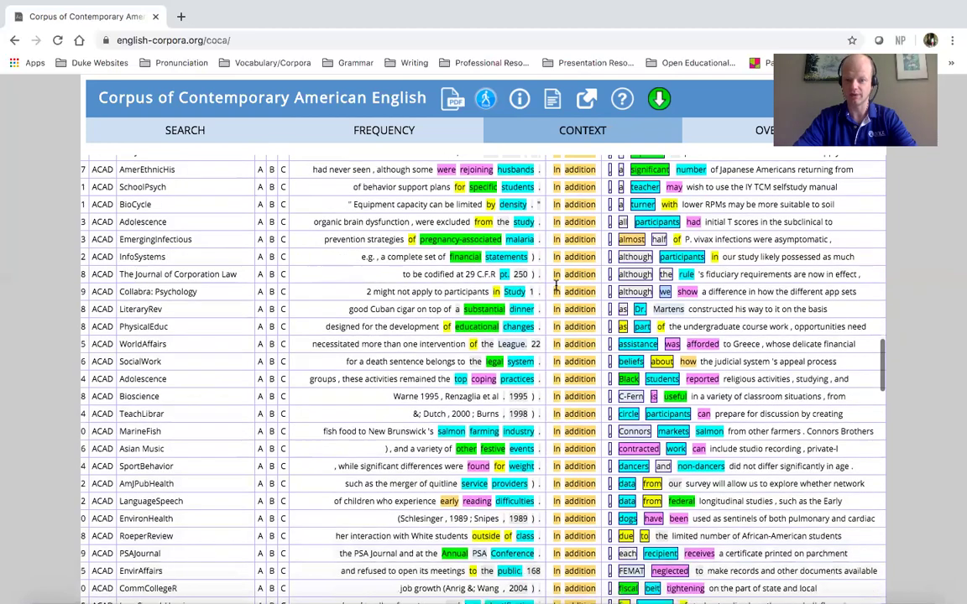
scroll(555, 286, "down", 1)
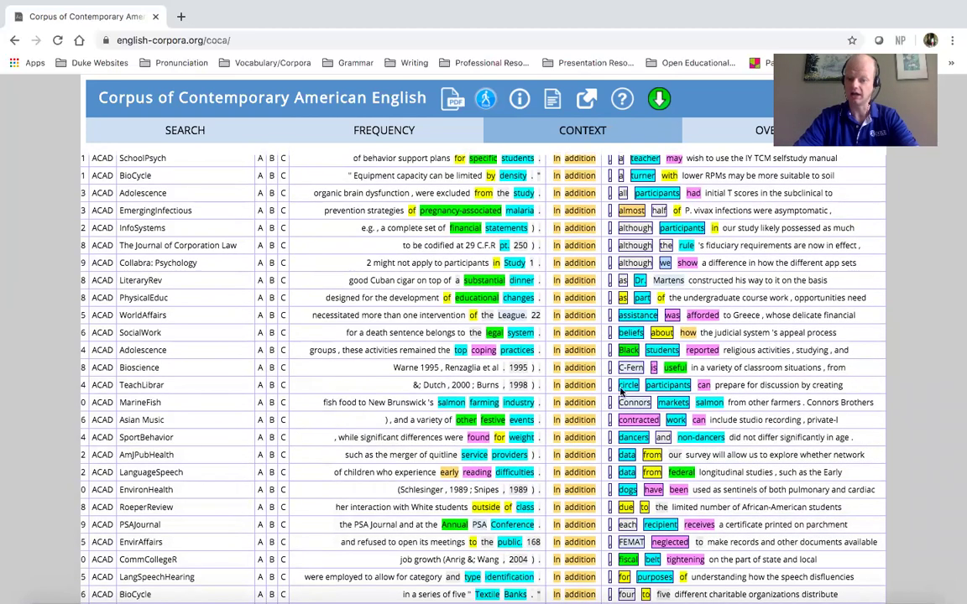
scroll(564, 336, "down", 1)
scroll(564, 336, "down", 3)
scroll(564, 336, "up", 12)
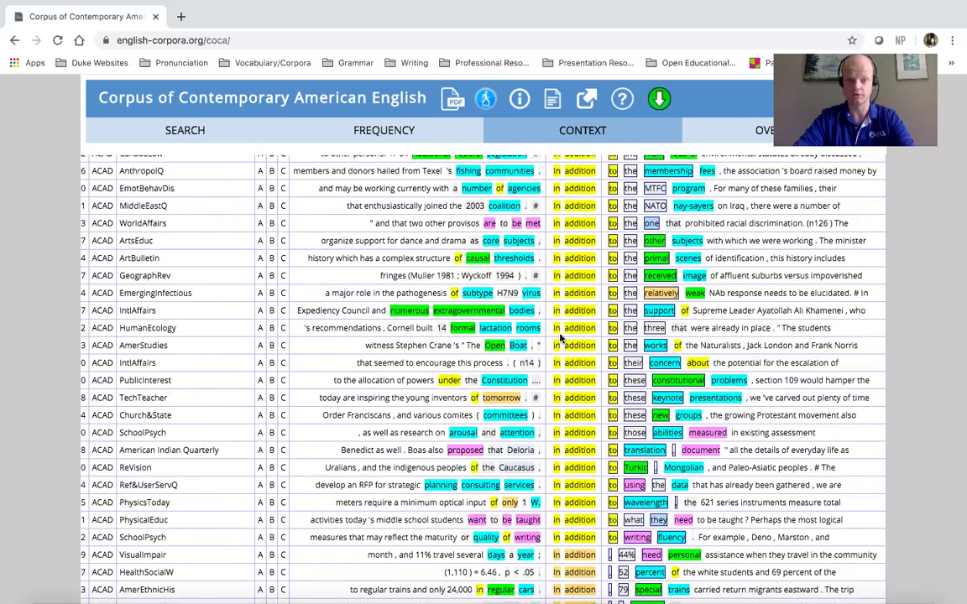
Step: Reset the search form and enter "electromagnetic wave" as a new Keyword in Context search phrase
left_click(186, 133)
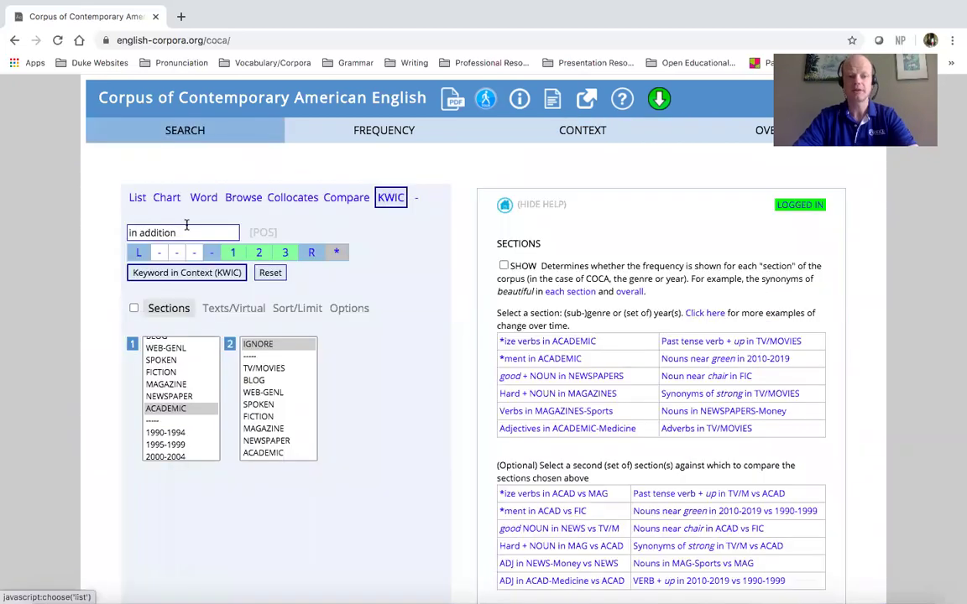
left_click(267, 273)
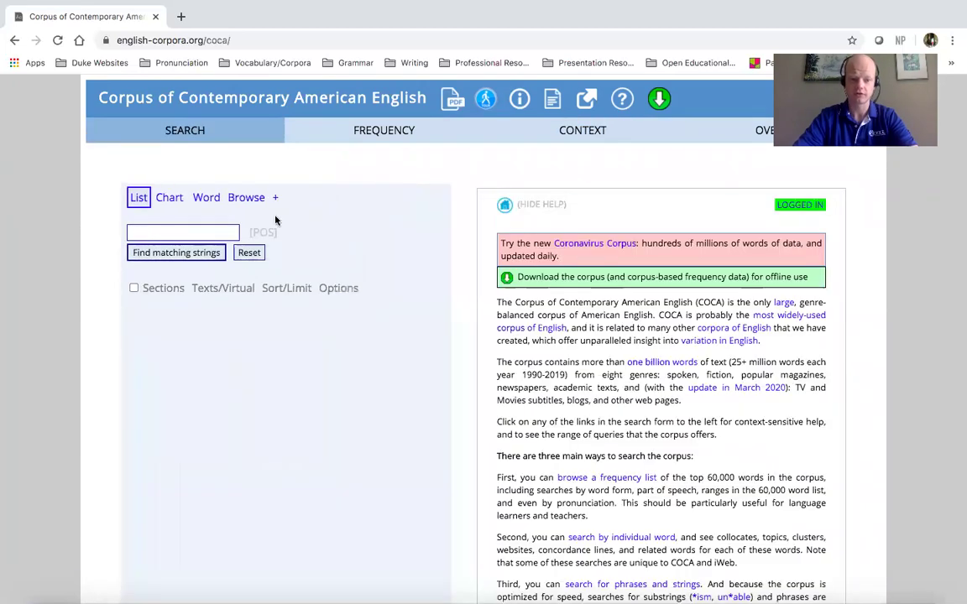
left_click(387, 197)
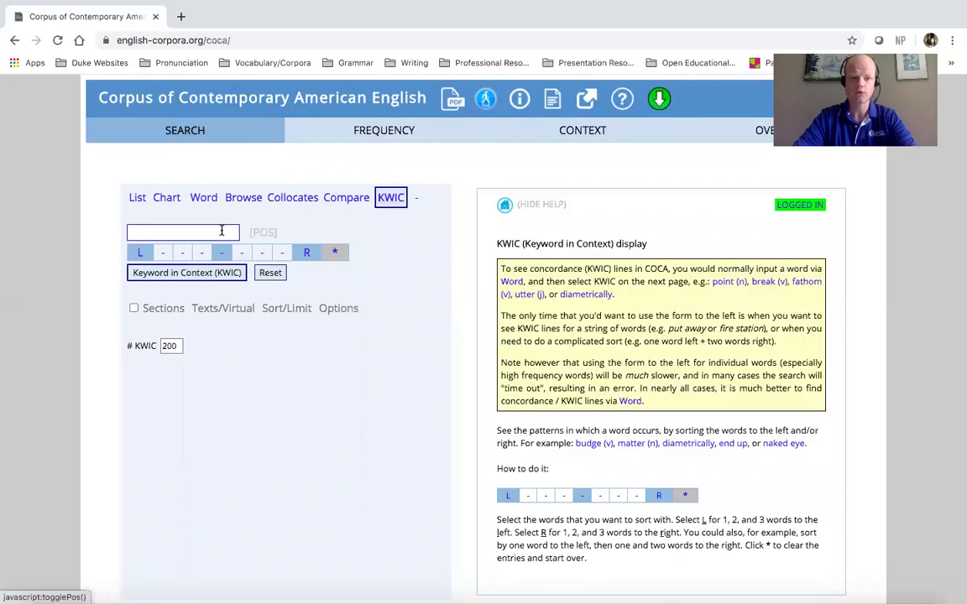
left_click(221, 232)
type("elect")
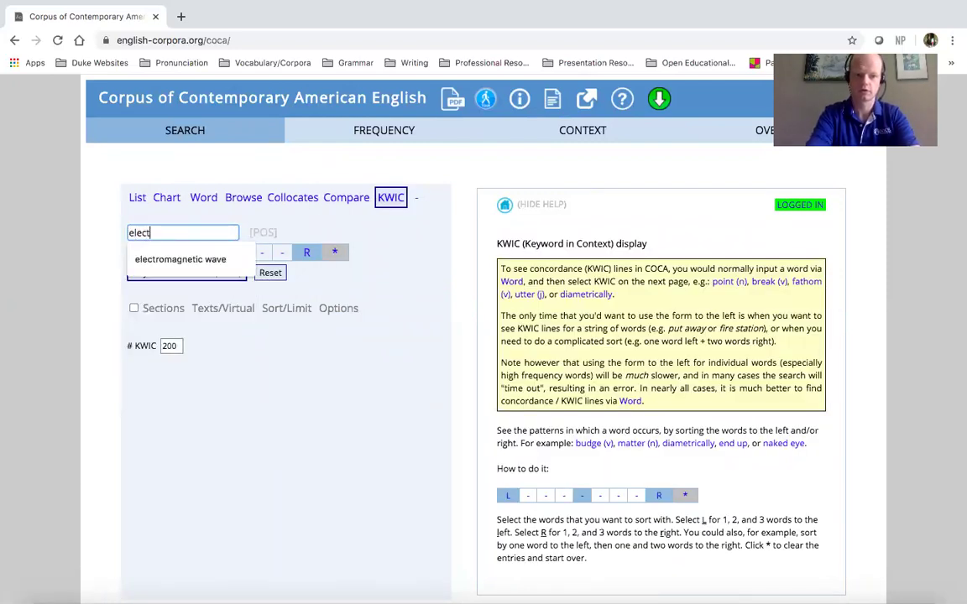
key("Down")
key("Return")
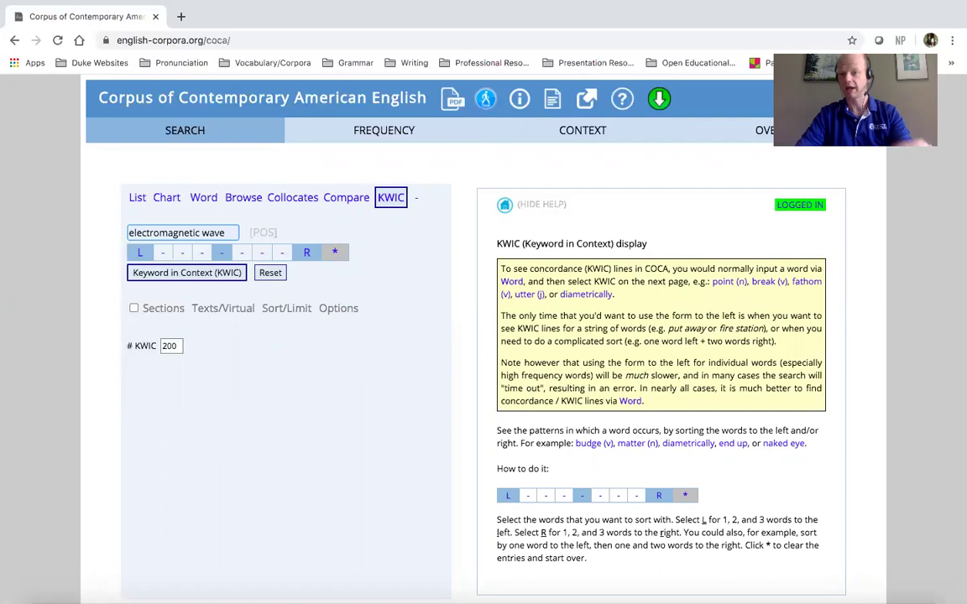
Step: Enable section display, restrict the first section selection to ACADEMIC, and run the Keyword in Context search for "electromagnetic wave"
left_click(132, 309)
left_click(165, 309)
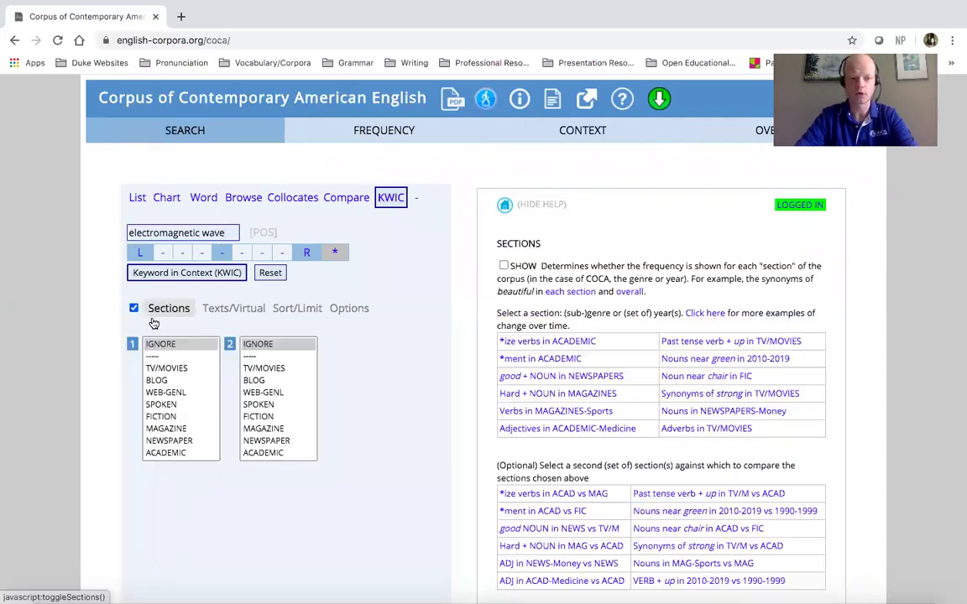
left_click(173, 454)
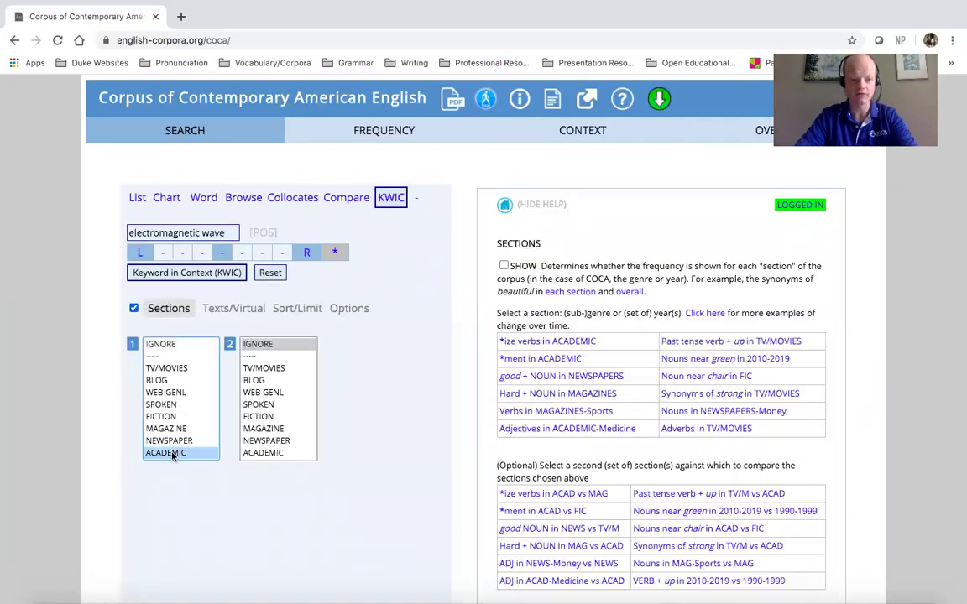
left_click(158, 275)
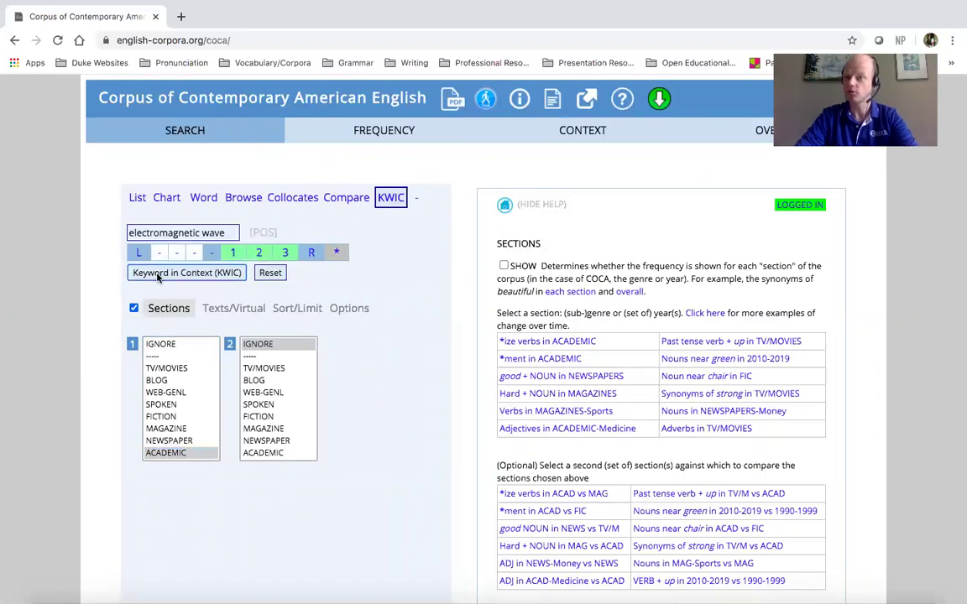